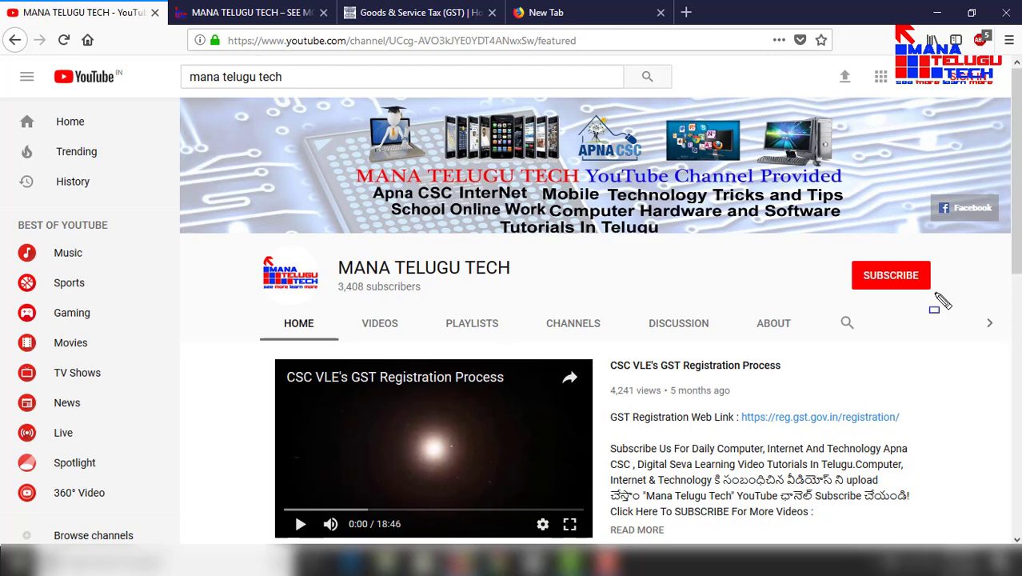
# Step: Switch to the MANA TELUGU TECH website tab (manatelugutech.in)
pyautogui.click(312, 13)
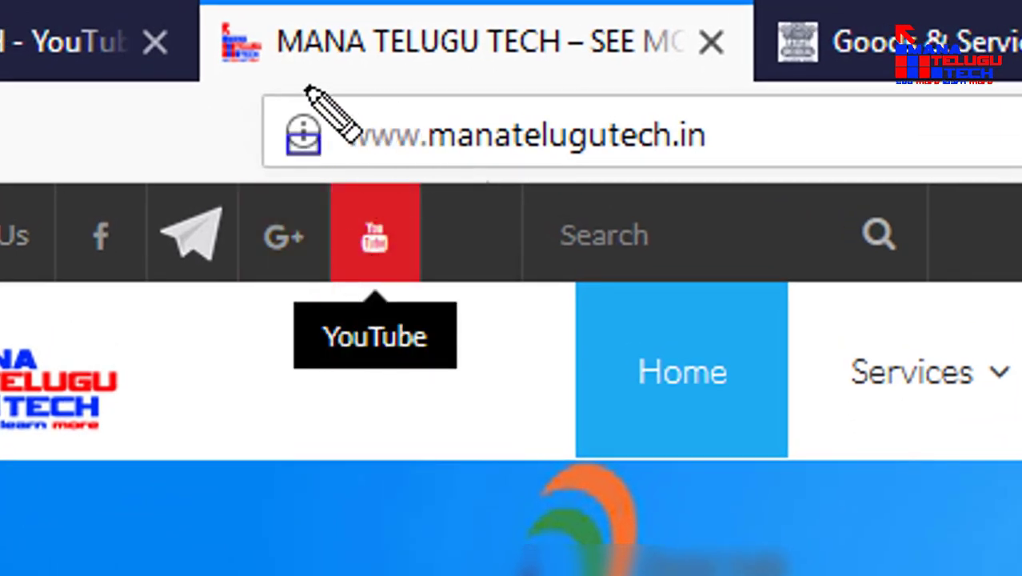
# Step: Switch to the Goods & Service Tax (GST) portal tab at gst.gov.in
pyautogui.moveTo(304, 87)
pyautogui.mouseDown()
pyautogui.moveTo(714, 224)
pyautogui.moveTo(755, 207)
pyautogui.mouseUp()
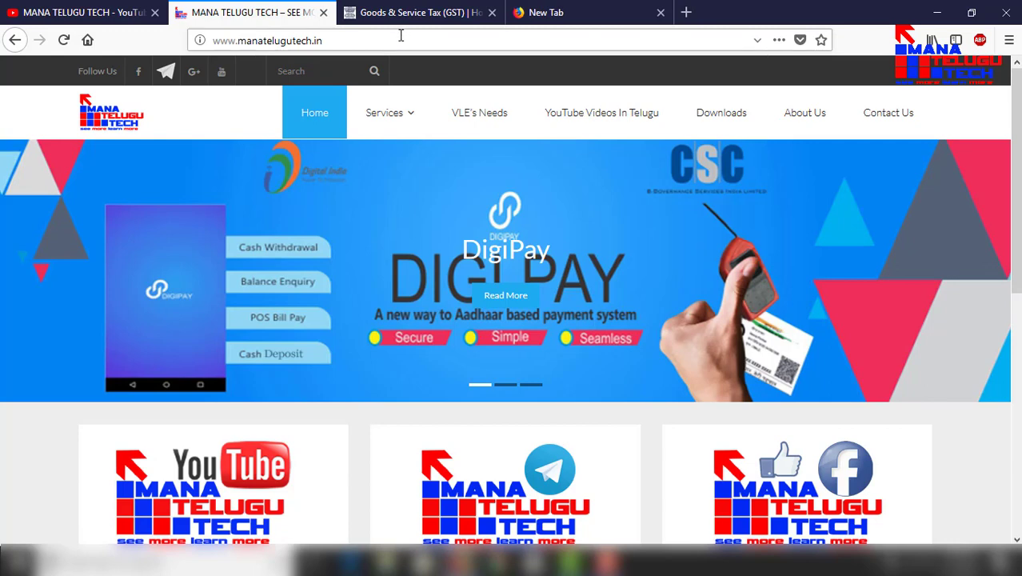
pyautogui.click(406, 12)
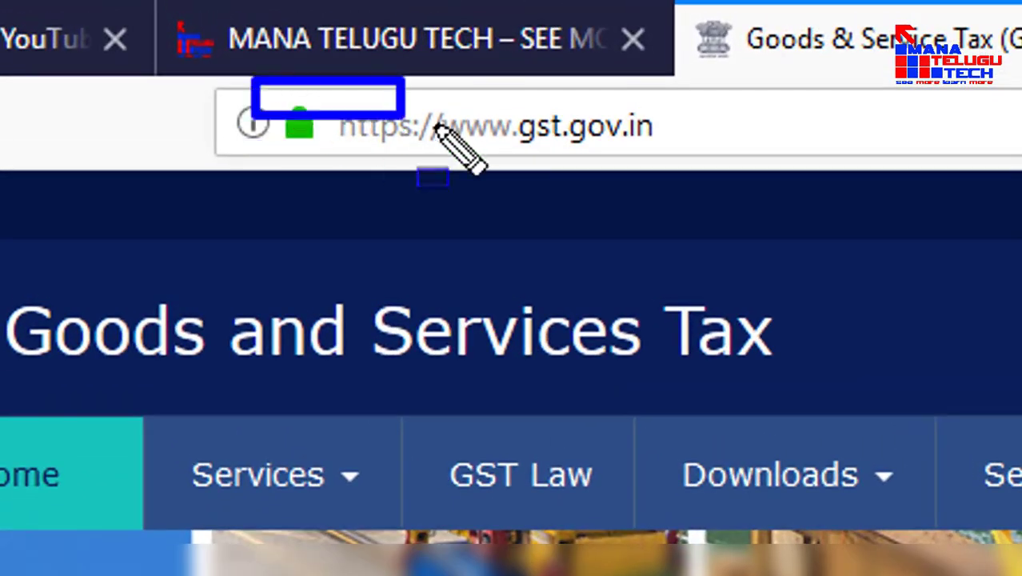
# Step: Go to the GST portal Login page from the home page
pyautogui.moveTo(435, 125); pyautogui.dragTo(713, 189)
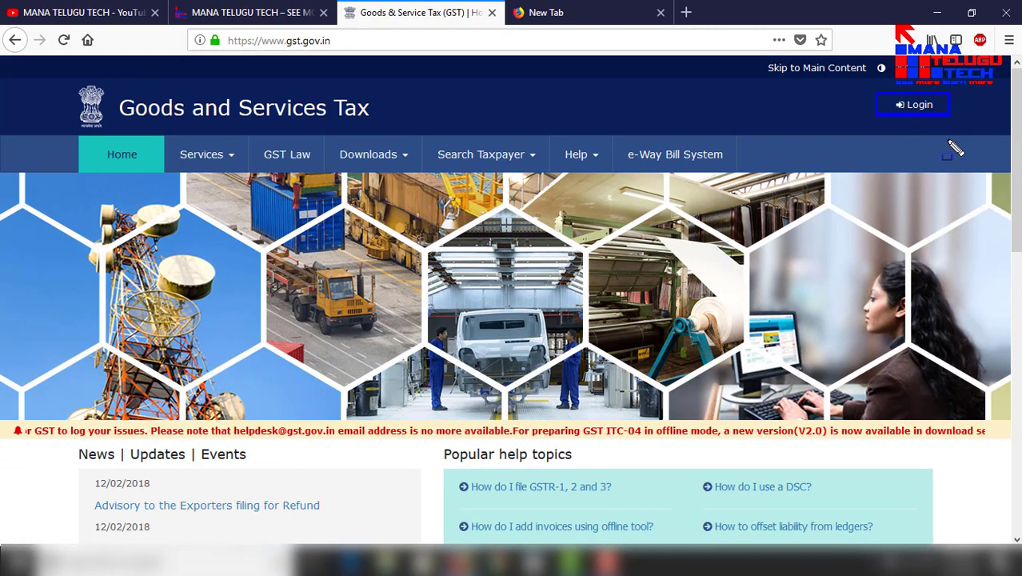
pyautogui.click(921, 106)
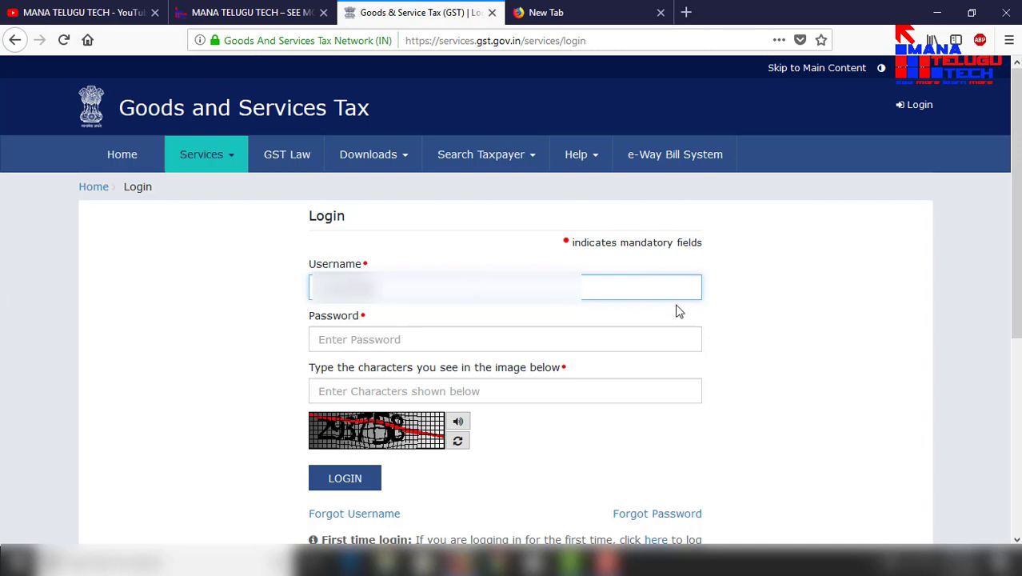
# Step: Log in with the username, the saved password and the captcha characters to reach the dashboard
pyautogui.moveTo(309, 265)
pyautogui.mouseDown()
pyautogui.moveTo(368, 307)
pyautogui.moveTo(430, 313)
pyautogui.mouseUp()
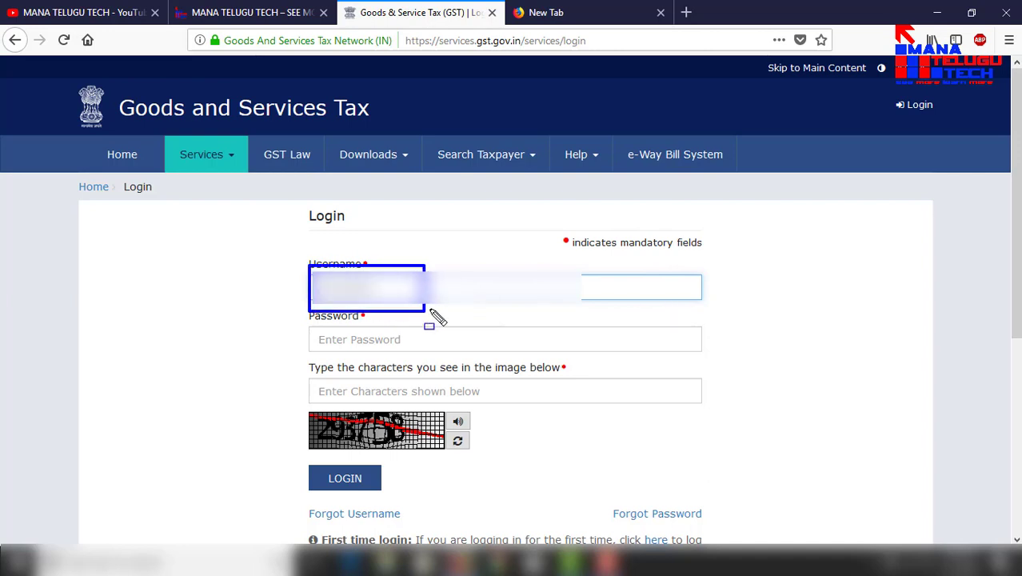
pyautogui.moveTo(308, 324); pyautogui.dragTo(434, 349)
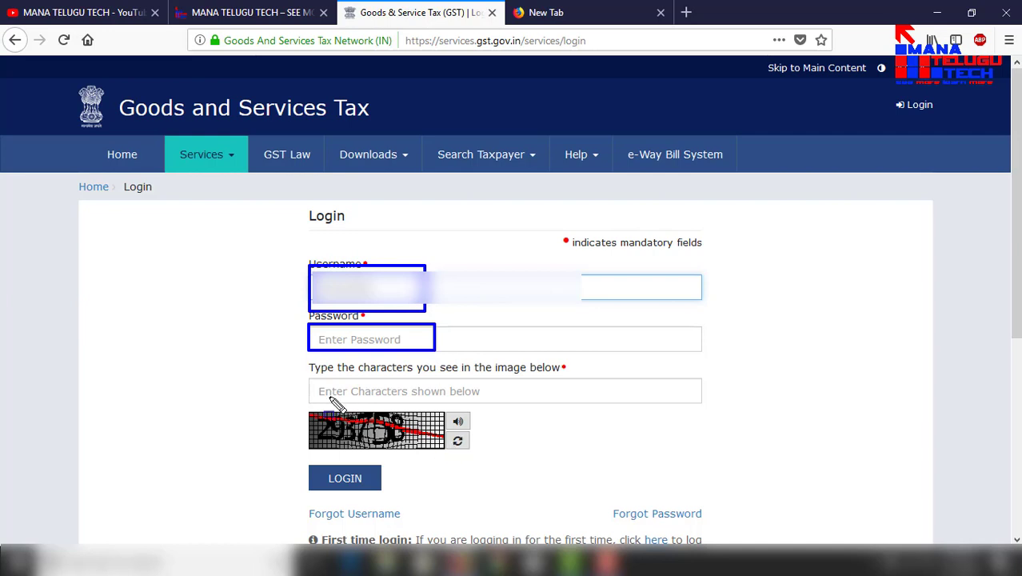
pyautogui.moveTo(314, 383)
pyautogui.mouseDown()
pyautogui.moveTo(343, 400)
pyautogui.moveTo(478, 405)
pyautogui.mouseUp()
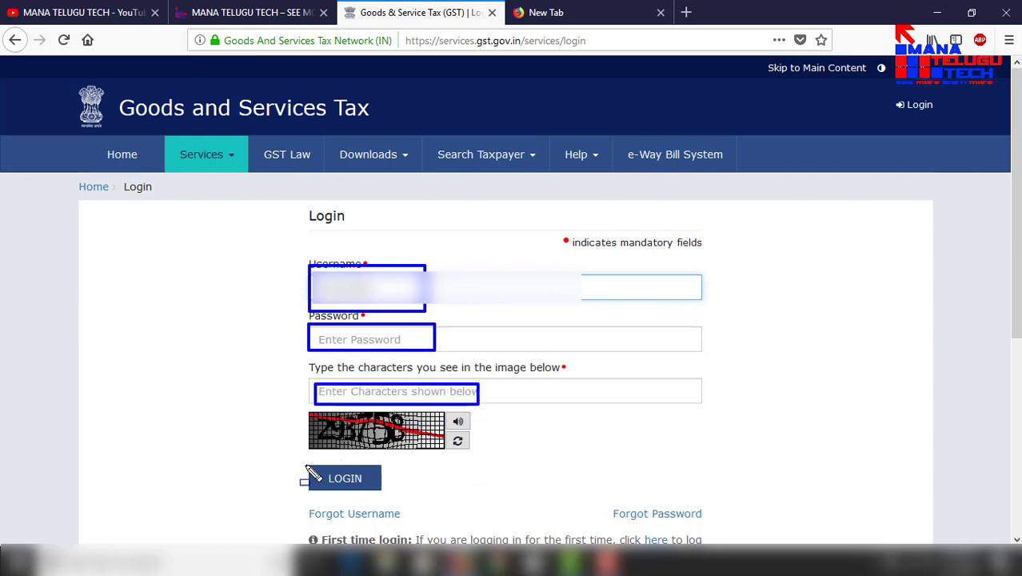
pyautogui.moveTo(302, 464); pyautogui.dragTo(407, 492)
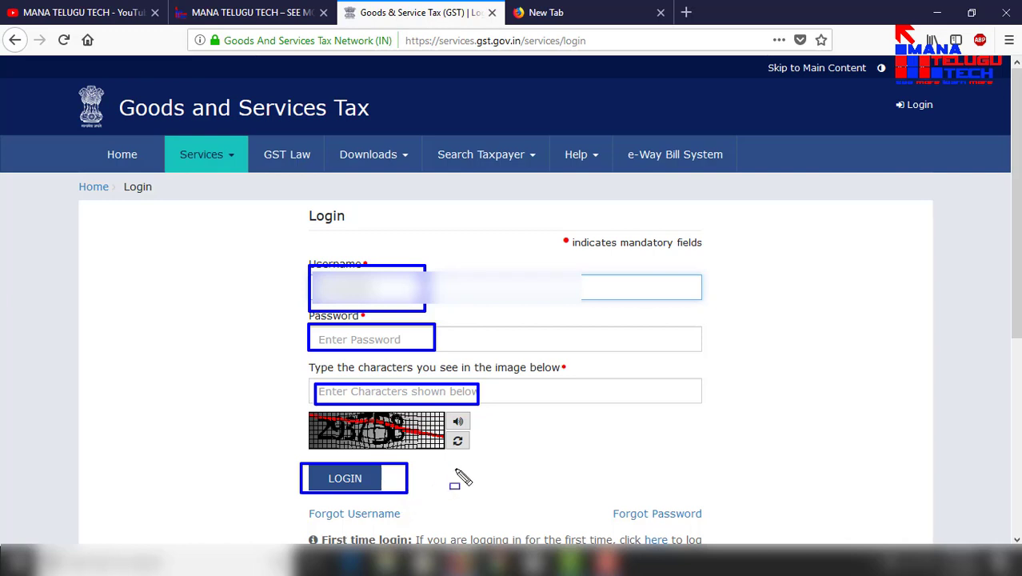
pyautogui.press('Escape')
pyautogui.click(388, 339)
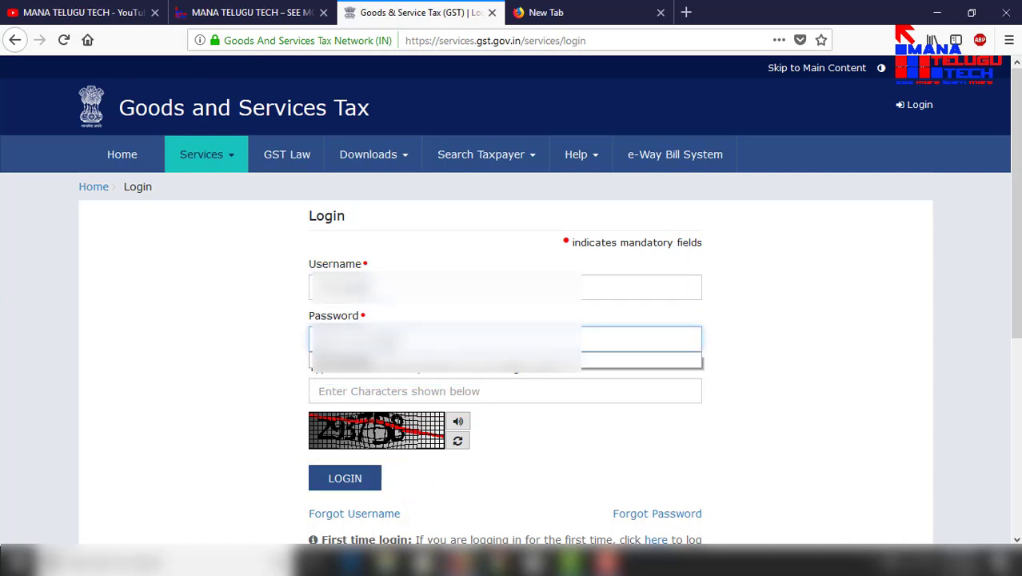
pyautogui.click(423, 361)
pyautogui.click(405, 394)
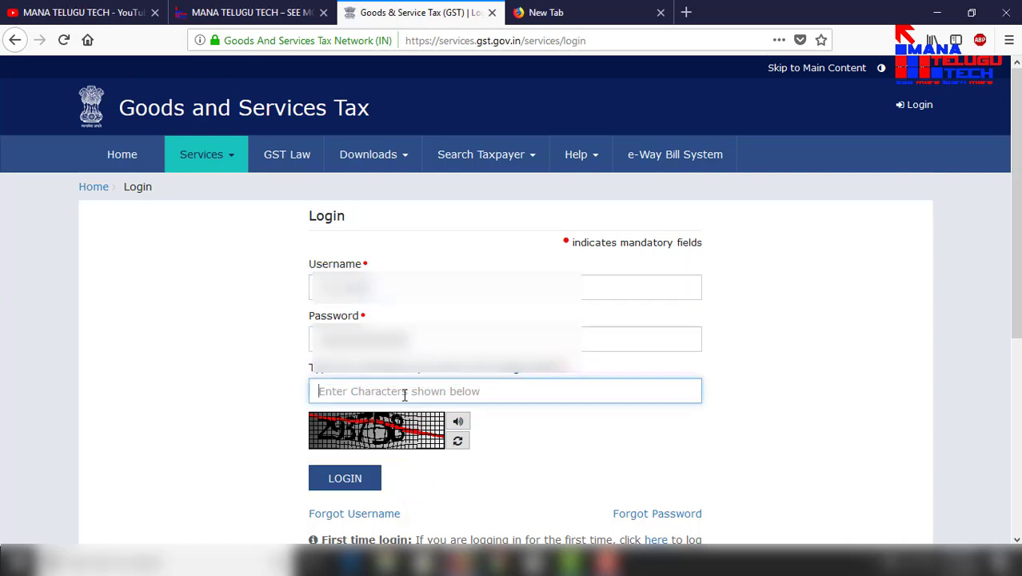
pyautogui.write('293758')
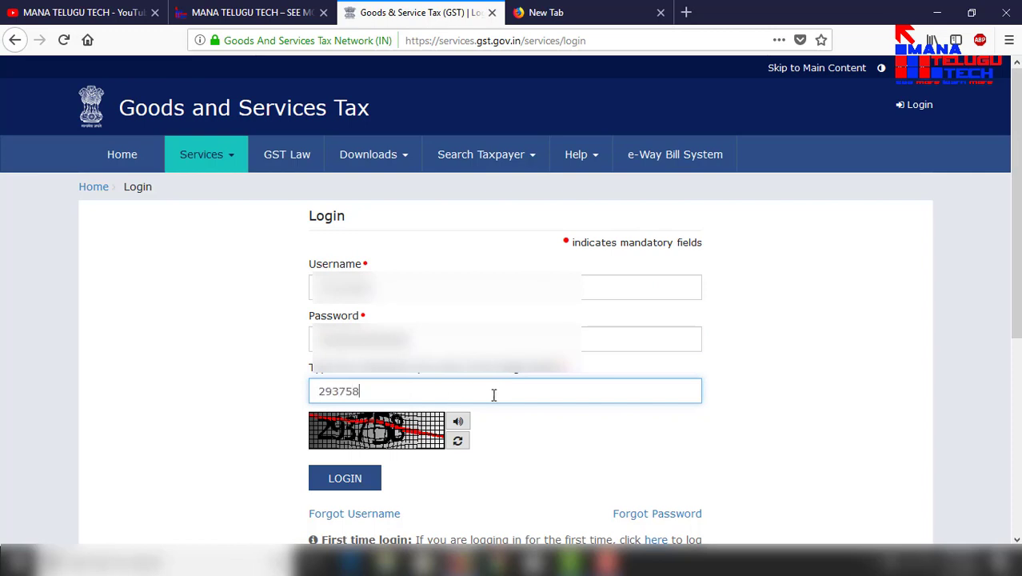
pyautogui.click(349, 485)
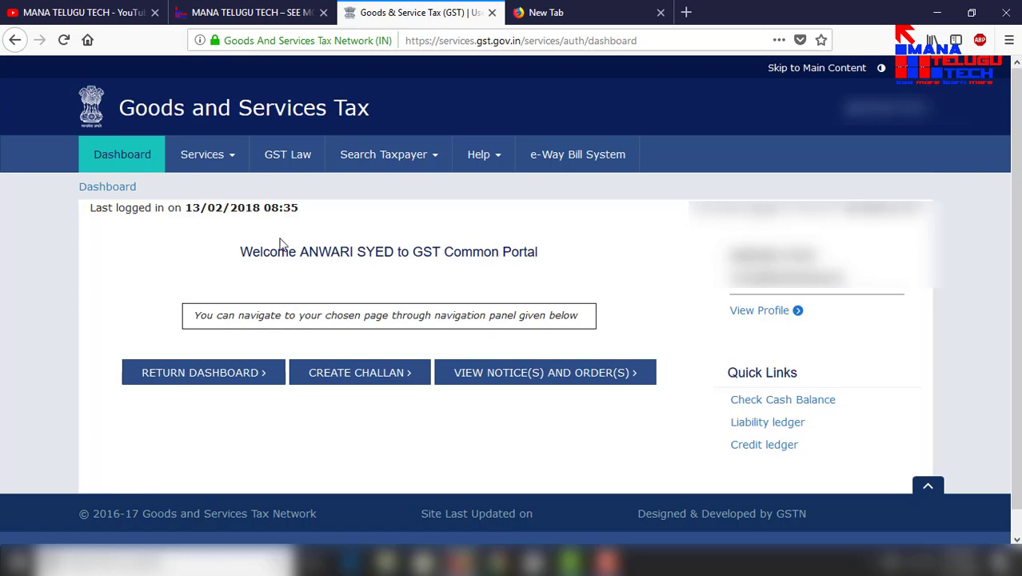
# Step: Start an Application for Cancellation of Registration from Services > Registration
pyautogui.click(234, 161)
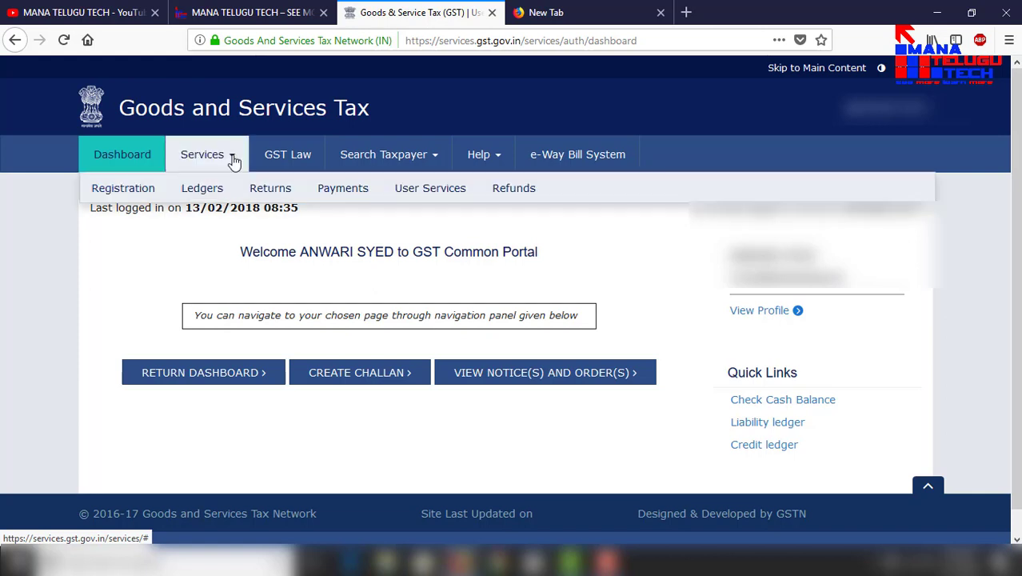
pyautogui.moveTo(144, 194)
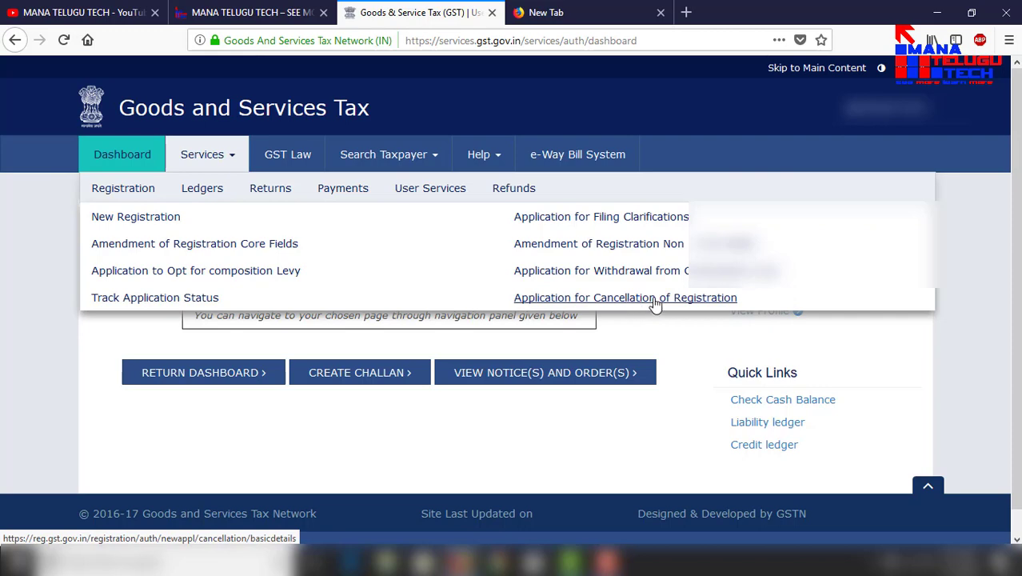
pyautogui.click(654, 303)
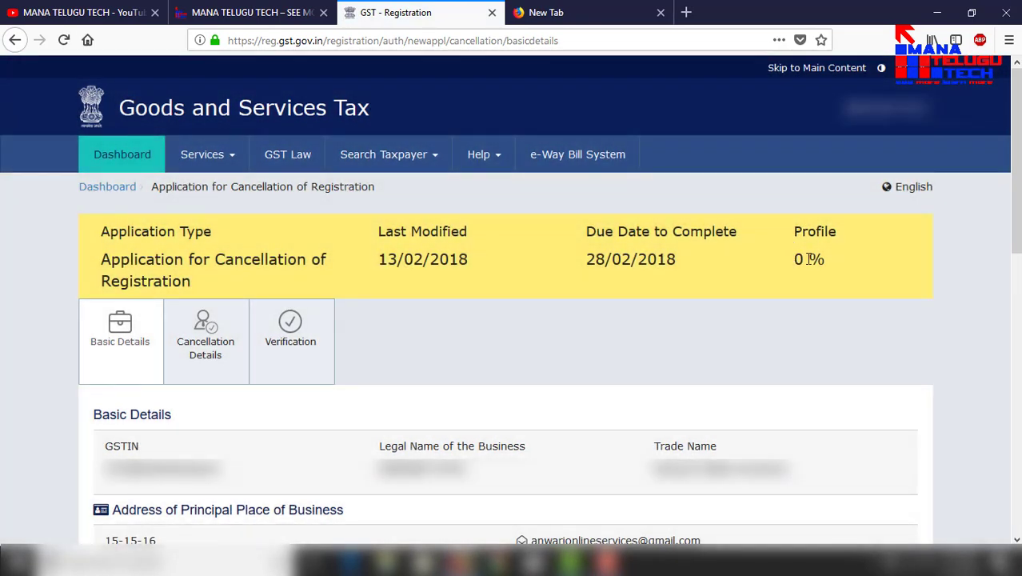
# Step: Tick Address Same as above for correspondence and save the Basic Details
pyautogui.tripleClick(810, 258)
pyautogui.click(749, 284)
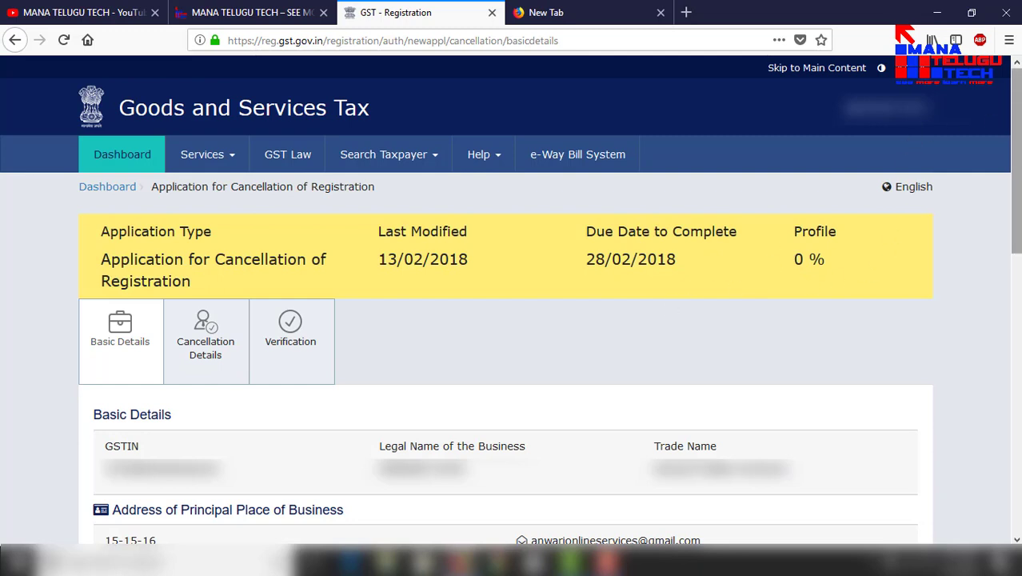
pyautogui.moveTo(1015, 160); pyautogui.dragTo(1016, 327)
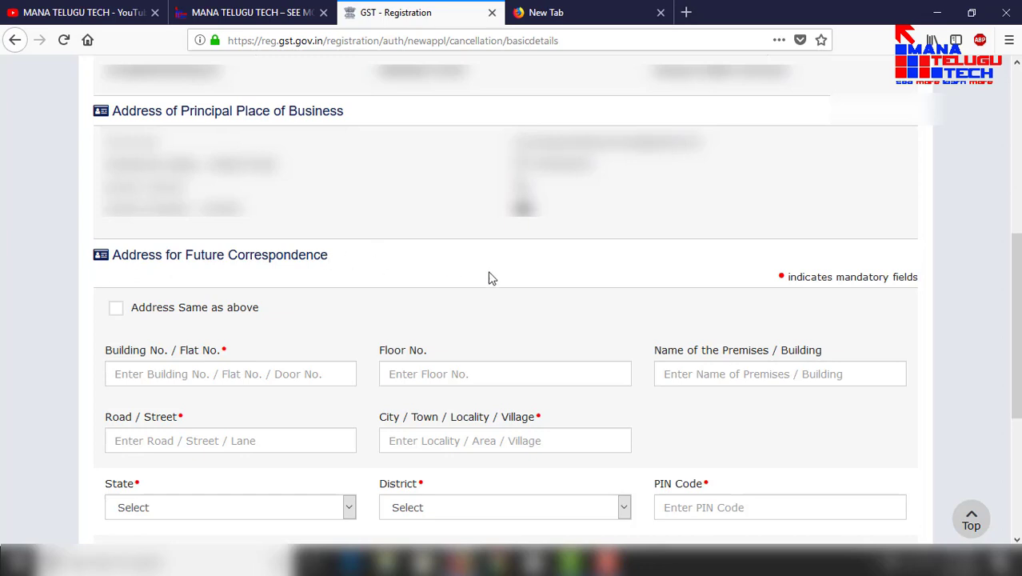
pyautogui.click(117, 309)
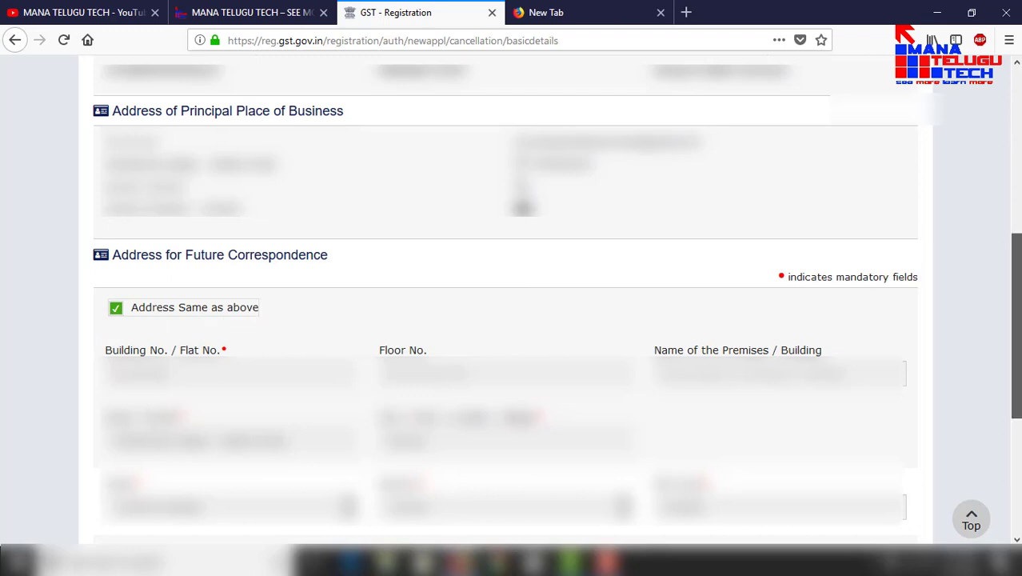
pyautogui.scroll(-5, 511, 303)
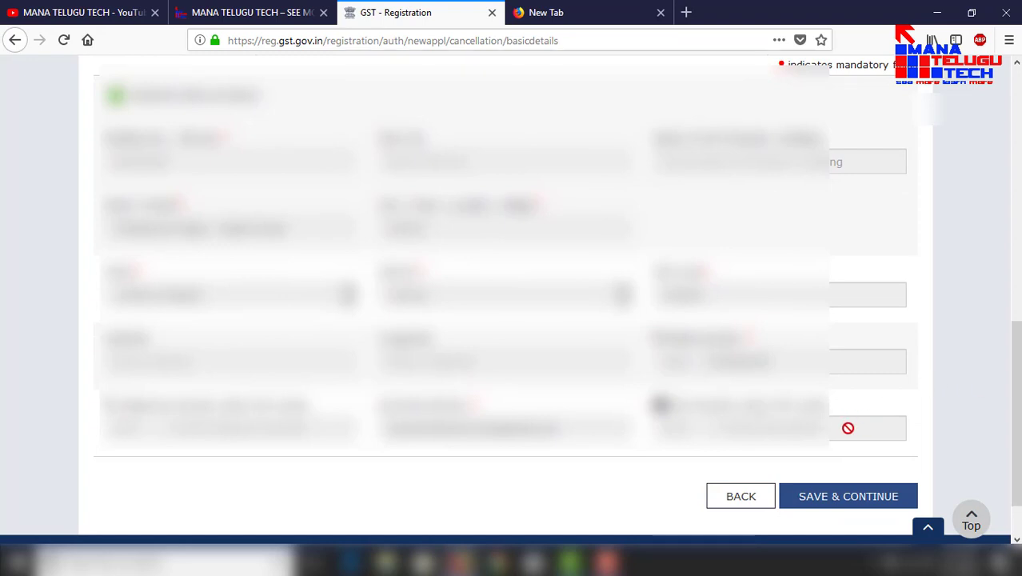
pyautogui.click(828, 498)
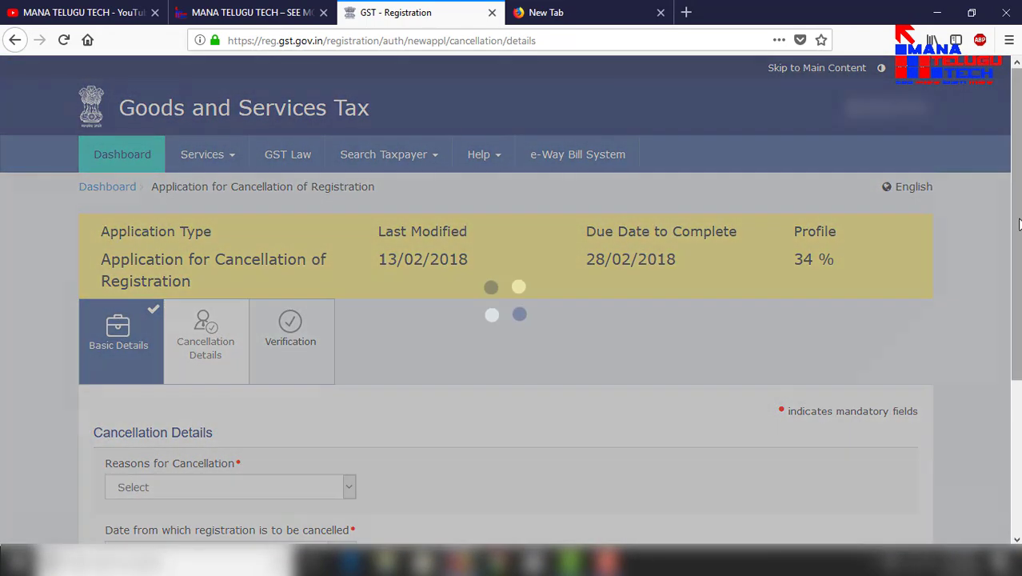
# Step: Give 'Ceased to be liable to pay tax' as the reason, effective 13/02/2018, and save
pyautogui.scroll(-2, 591, 308)
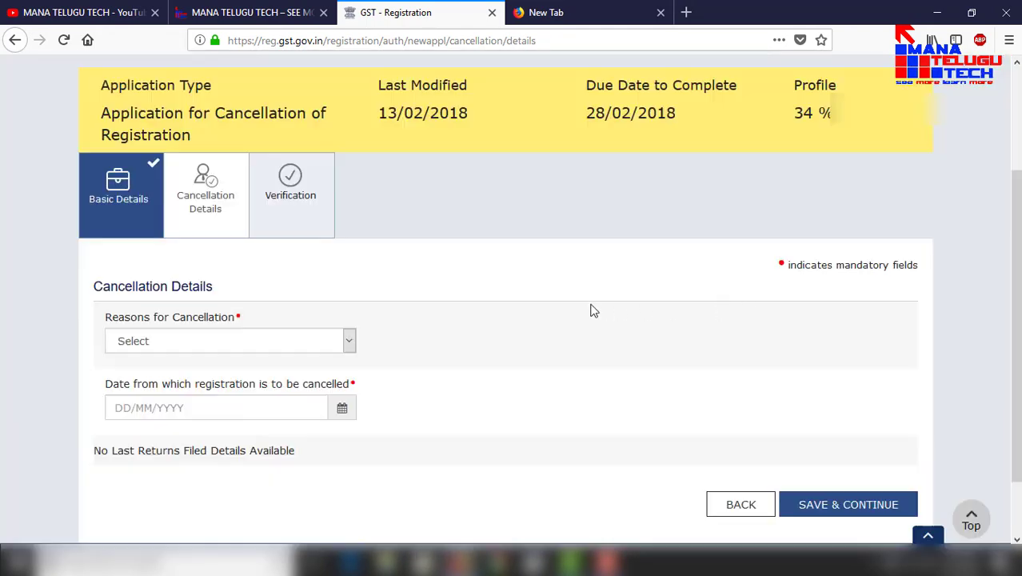
pyautogui.click(351, 342)
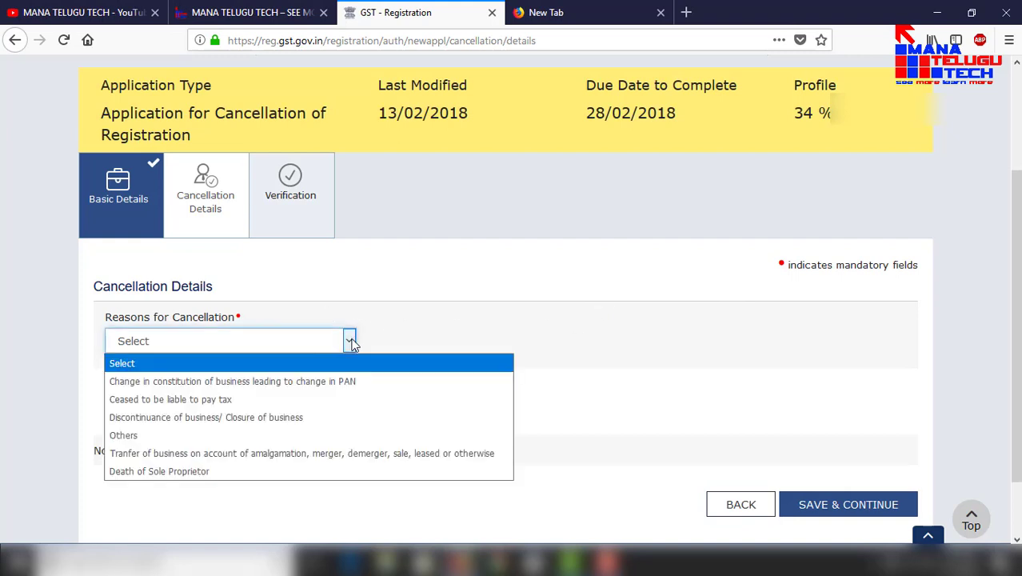
pyautogui.click(251, 400)
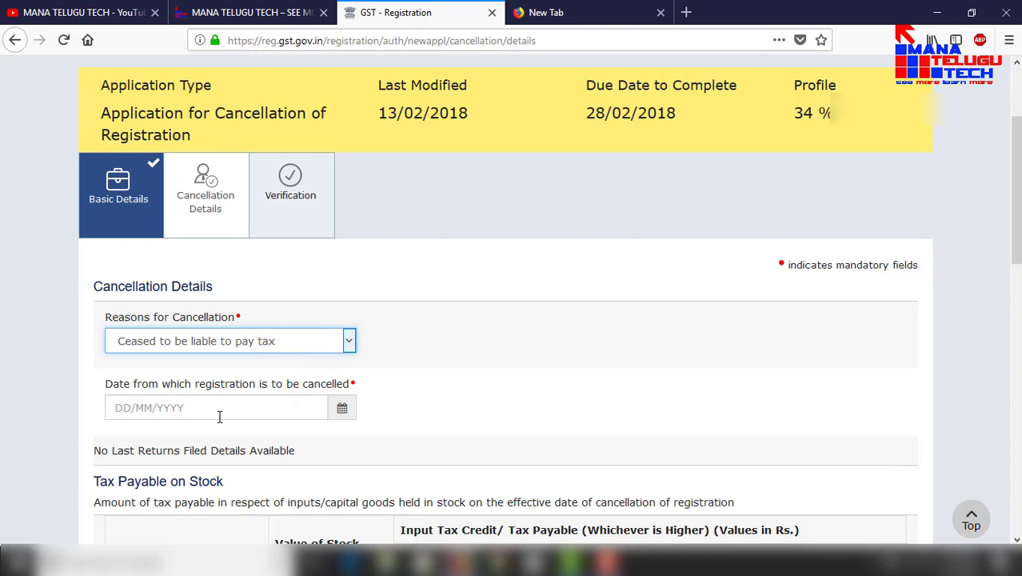
pyautogui.click(342, 410)
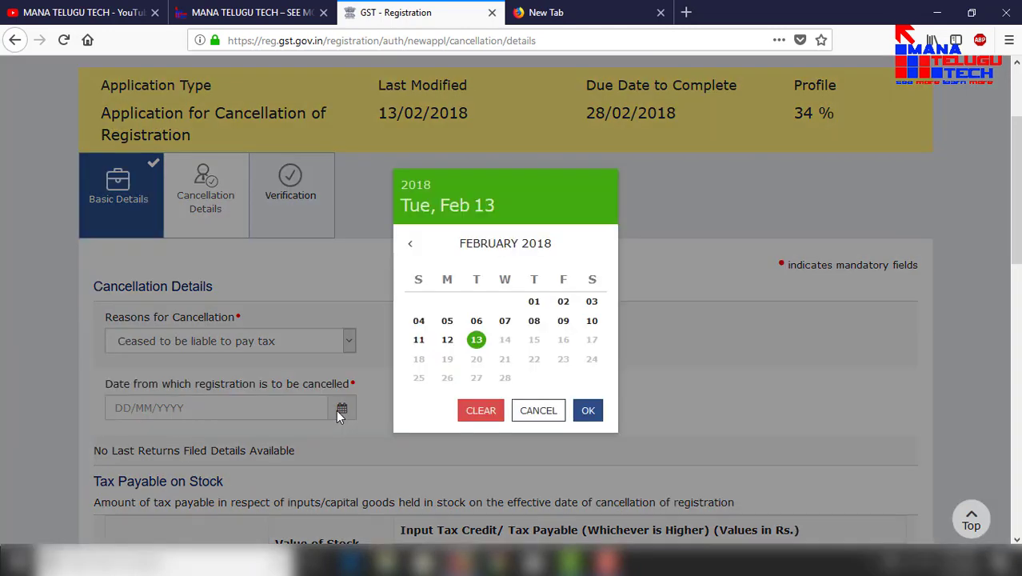
pyautogui.click(476, 339)
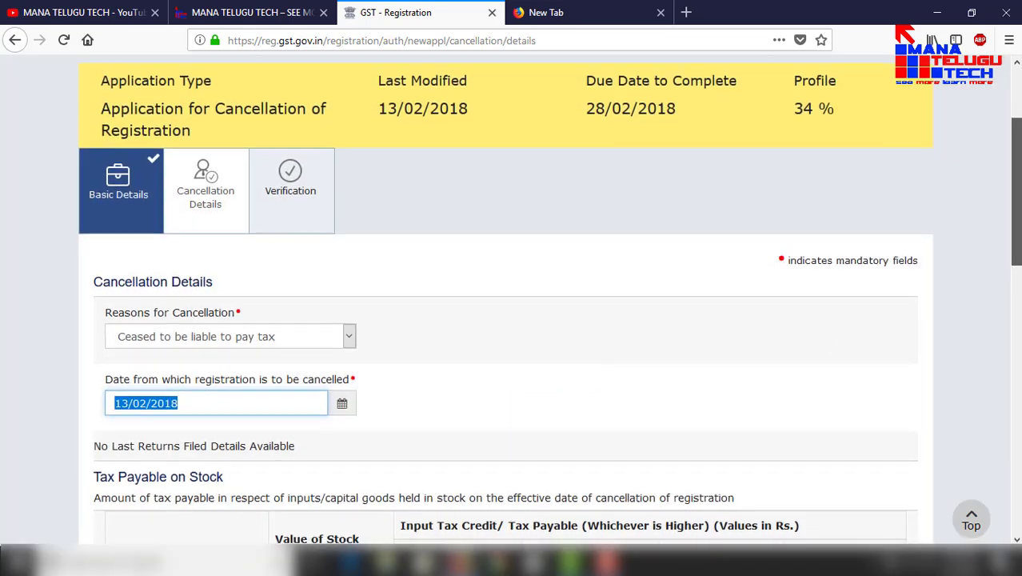
pyautogui.moveTo(1015, 190); pyautogui.dragTo(1015, 317)
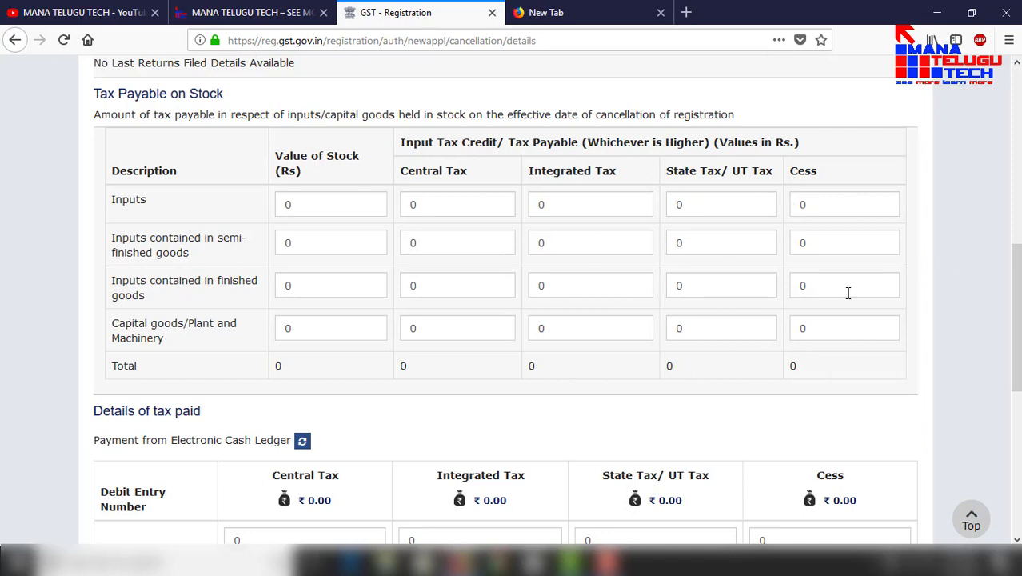
pyautogui.scroll(-5, 1014, 336)
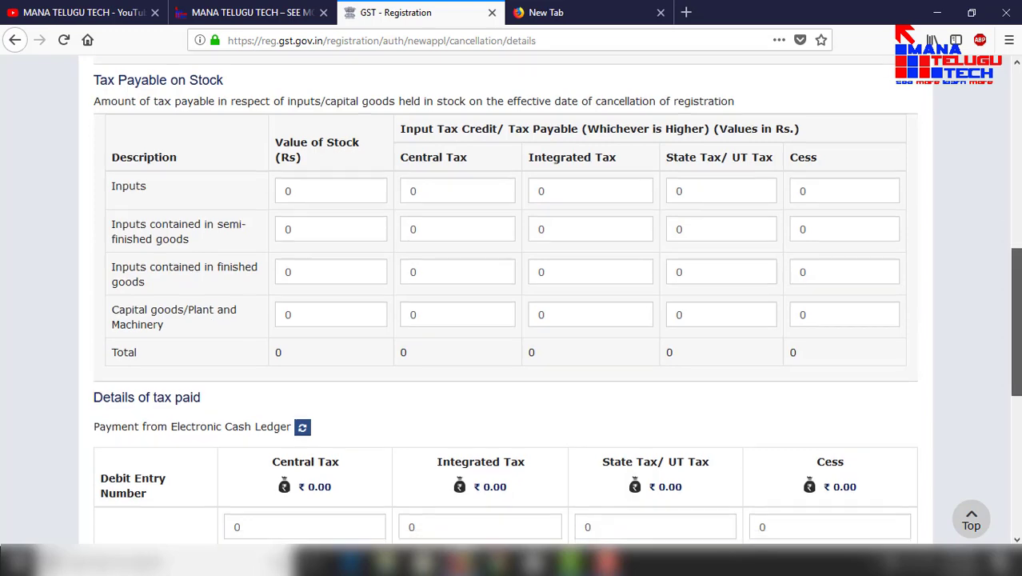
pyautogui.scroll(-3, 556, 301)
pyautogui.scroll(4, 557, 301)
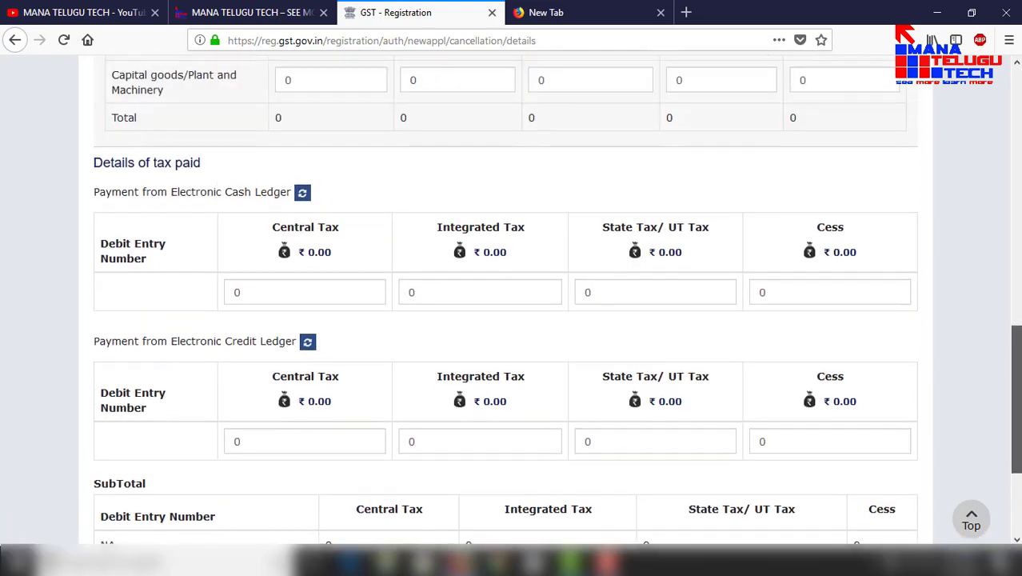
pyautogui.scroll(-4, 945, 454)
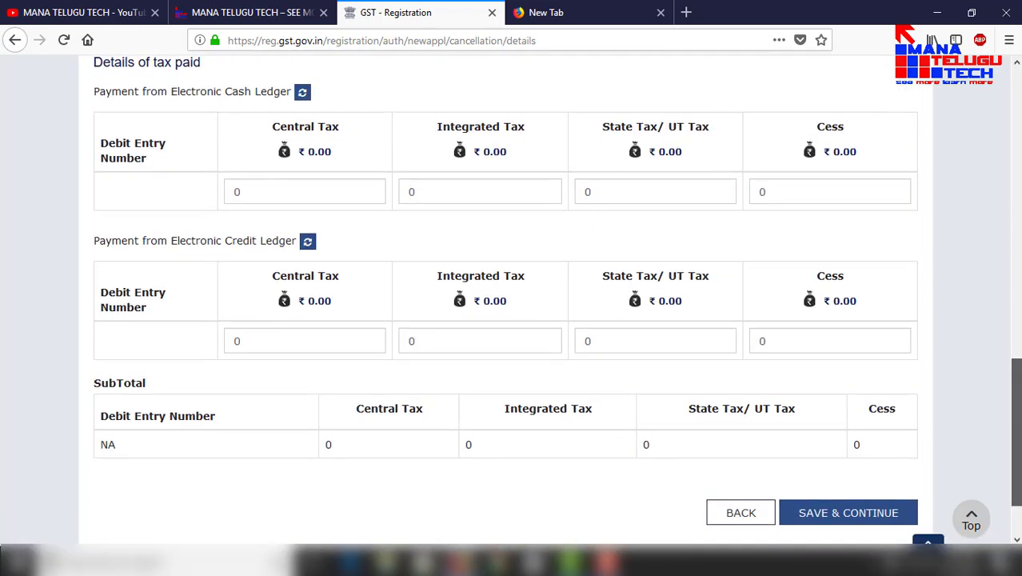
pyautogui.click(852, 504)
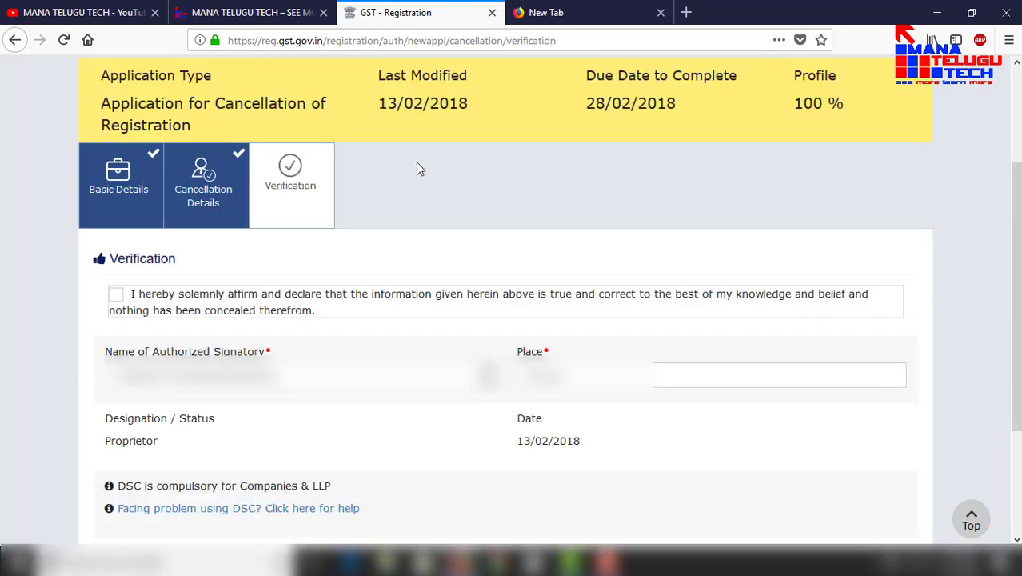
# Step: Affirm the declaration and submit the application with EVC, triggering an OTP
pyautogui.click(116, 296)
pyautogui.scroll(-2, 1015, 320)
pyautogui.scroll(-2, 1016, 320)
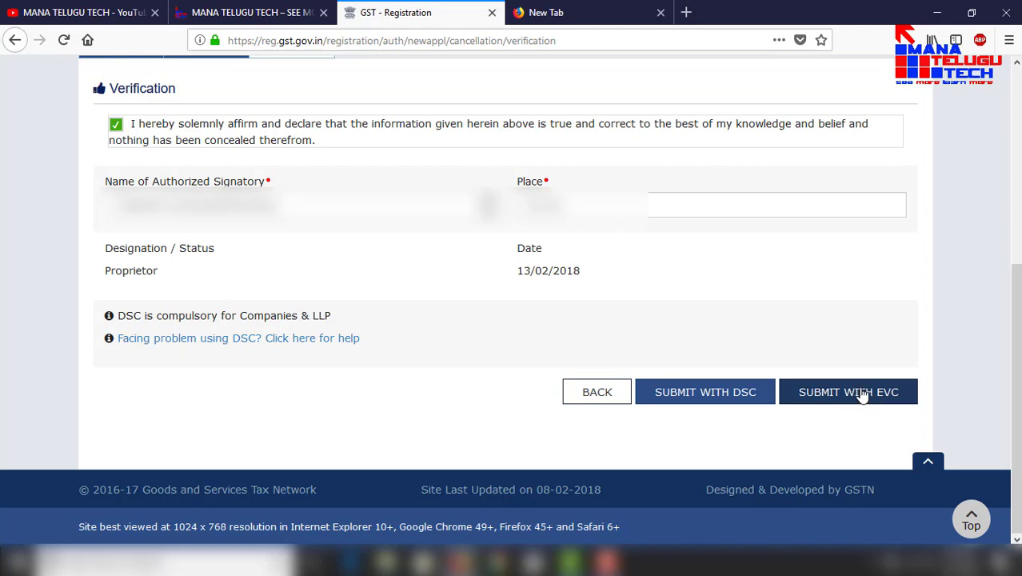
pyautogui.click(862, 397)
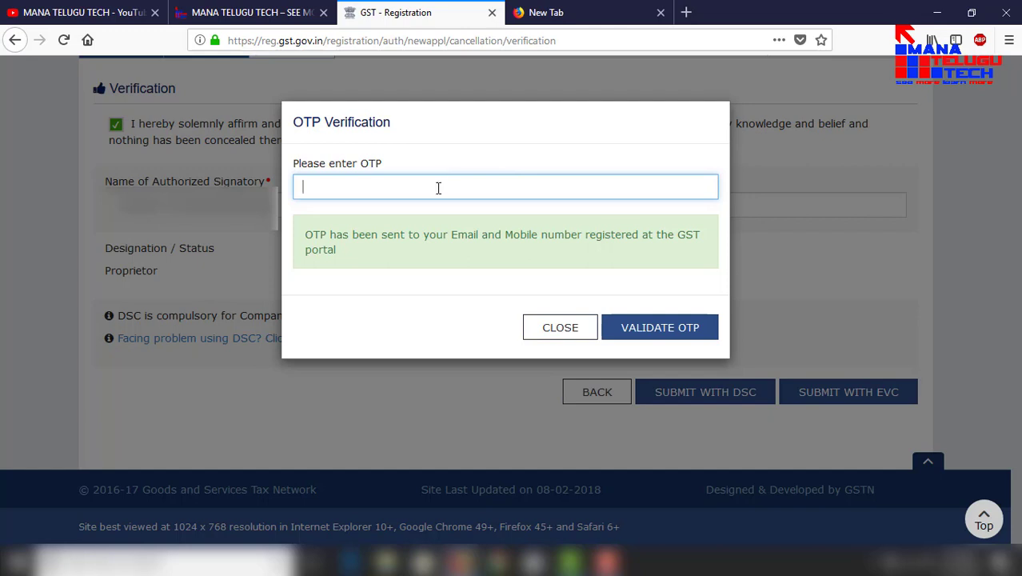
# Step: Enter the received six-digit OTP and validate it to complete the submission
pyautogui.write('123456')
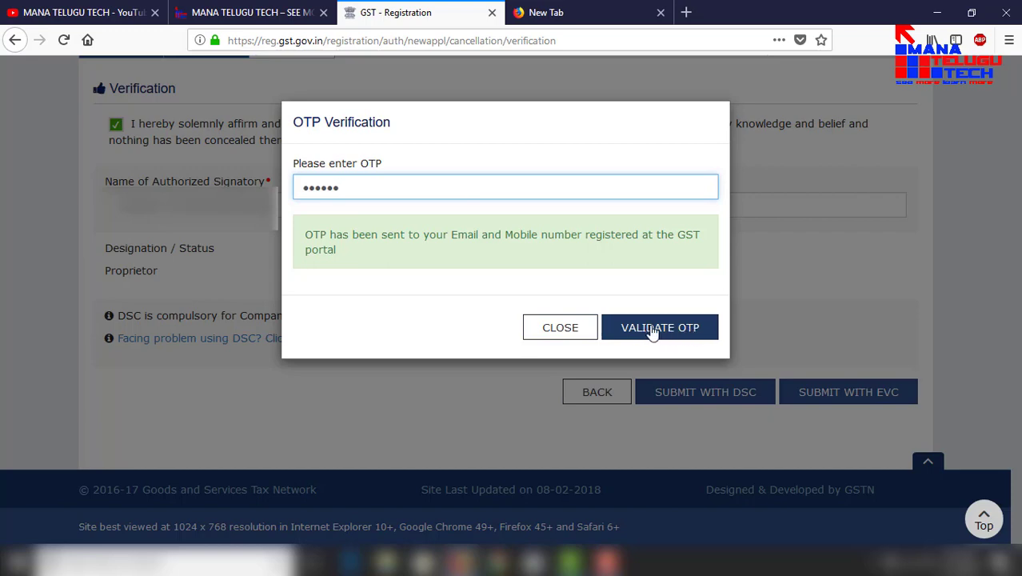
pyautogui.click(651, 332)
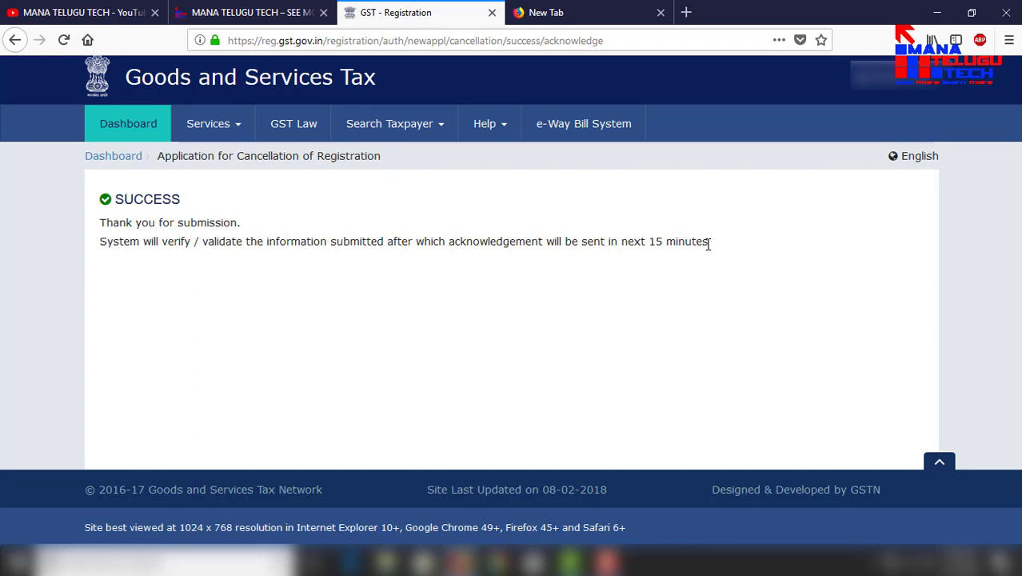
# Step: Return to the MANA TELUGU TECH YouTube channel, open About, and highlight the SUBSCRIBE button
pyautogui.click(260, 10)
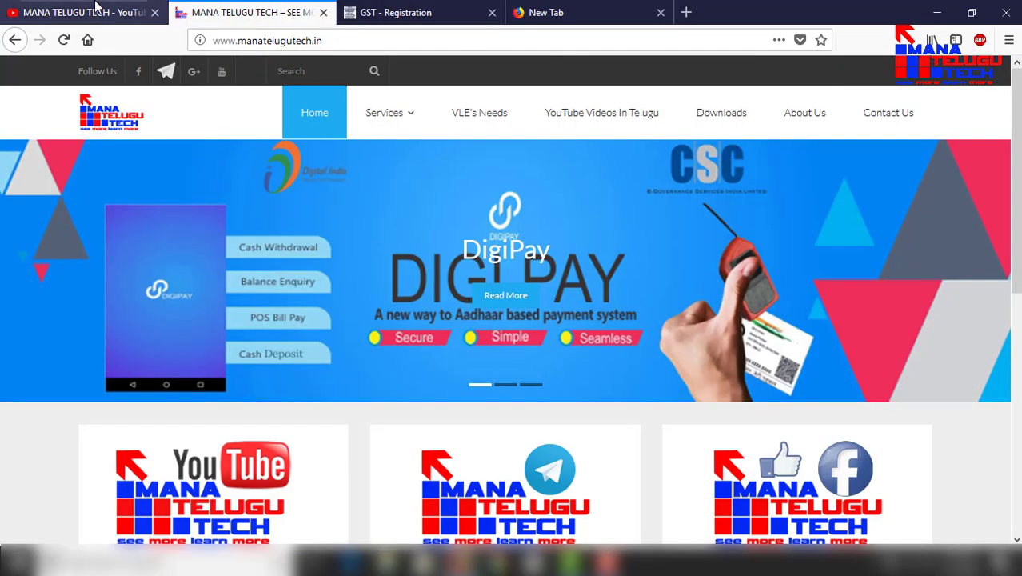
pyautogui.click(80, 10)
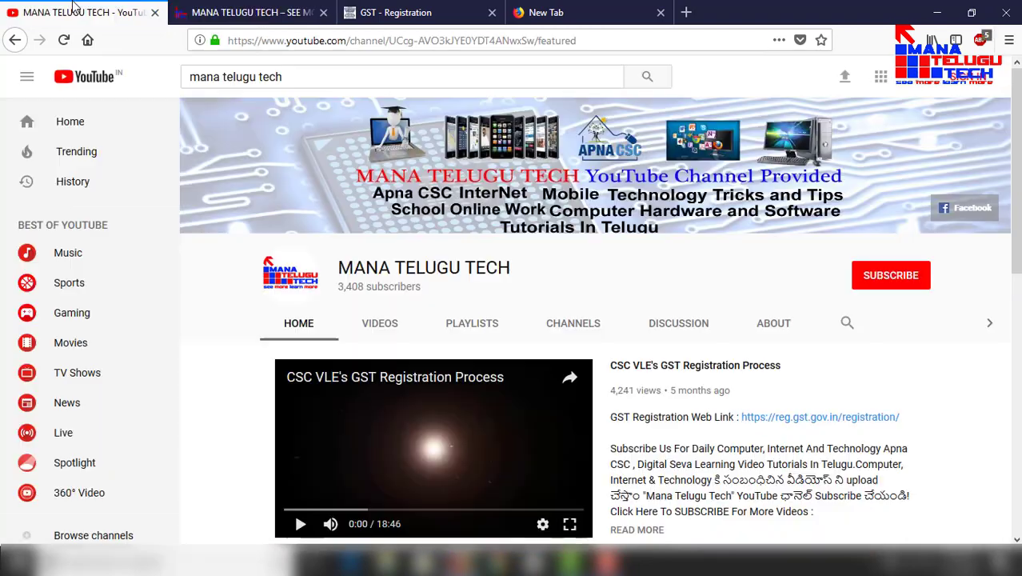
pyautogui.click(782, 324)
pyautogui.moveTo(851, 258)
pyautogui.mouseDown()
pyautogui.moveTo(923, 272)
pyautogui.moveTo(945, 292)
pyautogui.mouseUp()
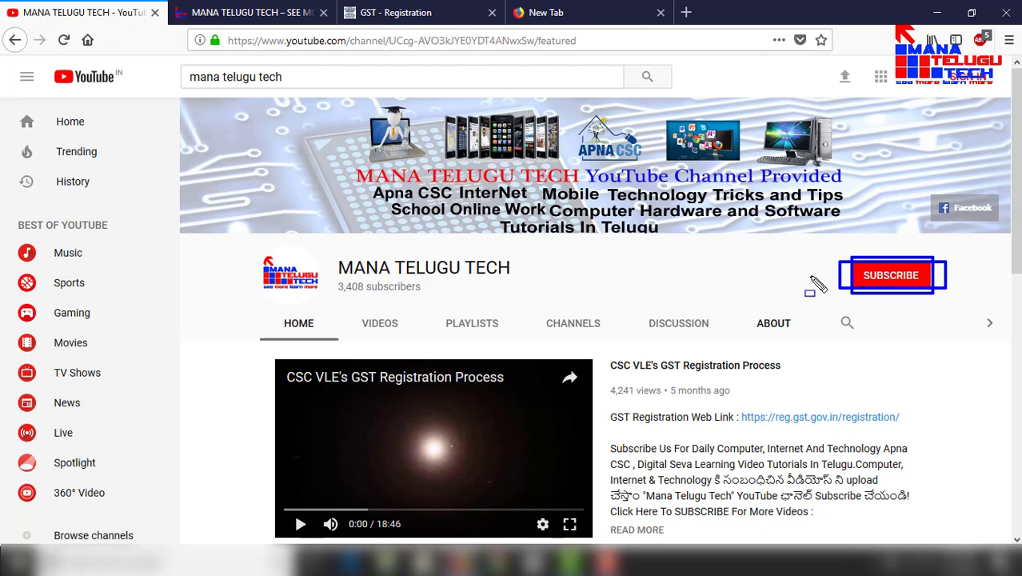
pyautogui.press('Escape')
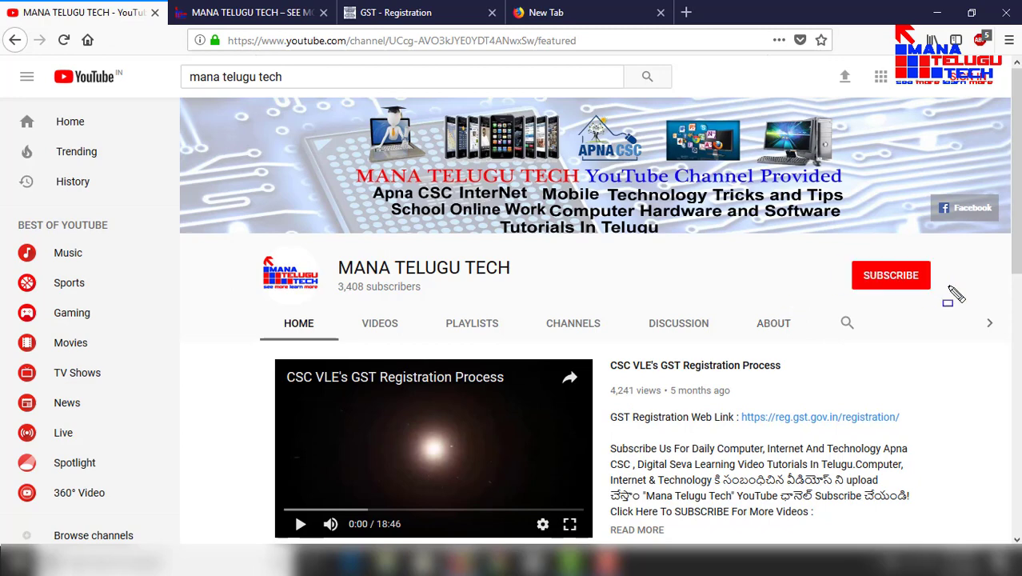